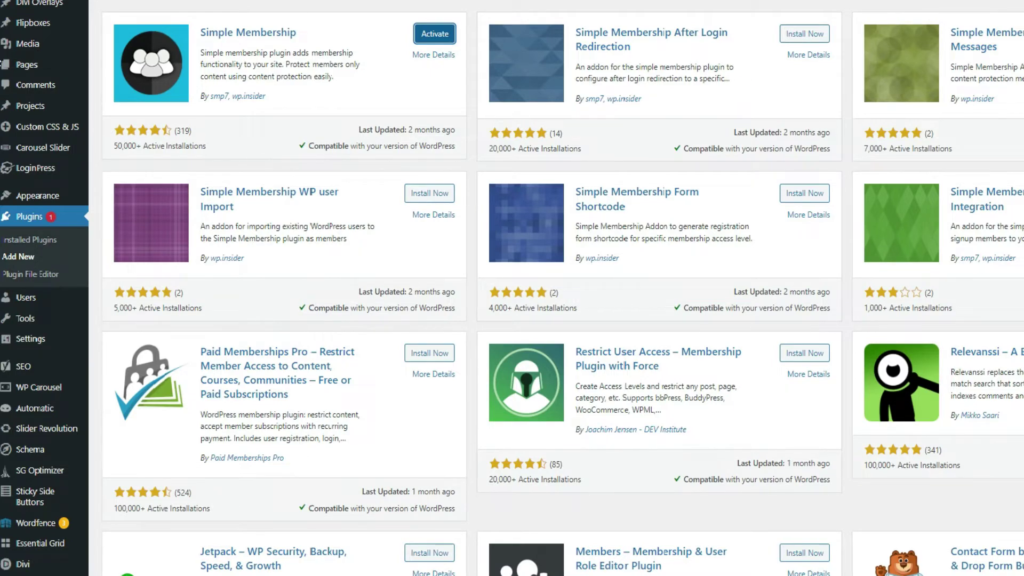
Activate the Simple Membership plugin from its plugin card
scroll(557, 288, up, 3)
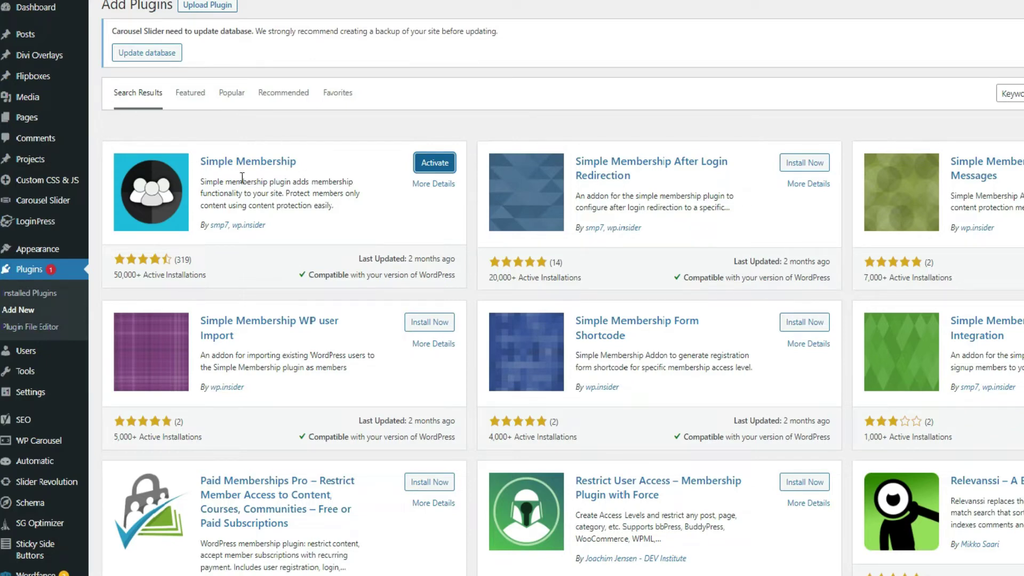
click(434, 162)
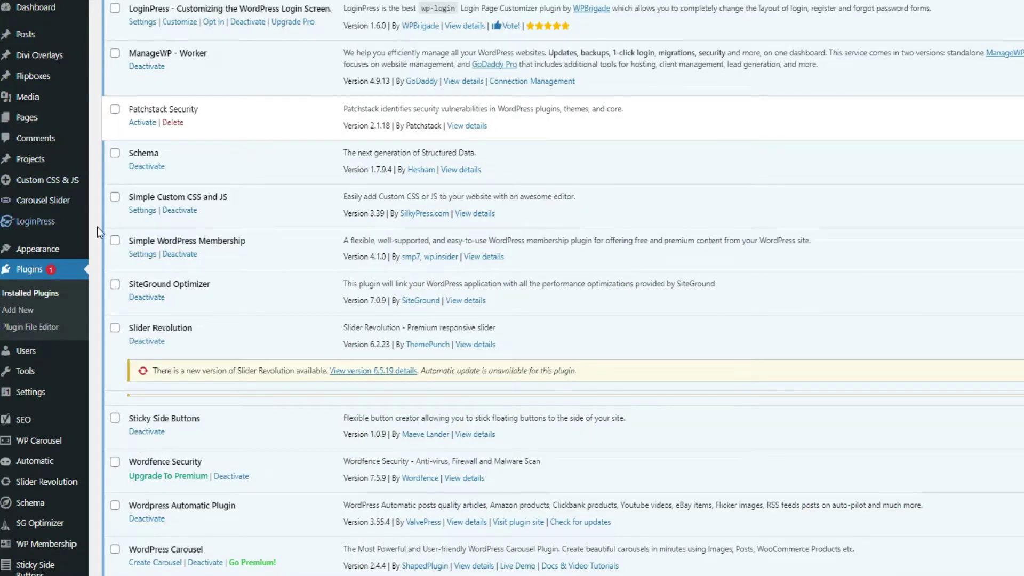
Open the Simple WordPress Membership settings from the Installed Plugins list
click(143, 255)
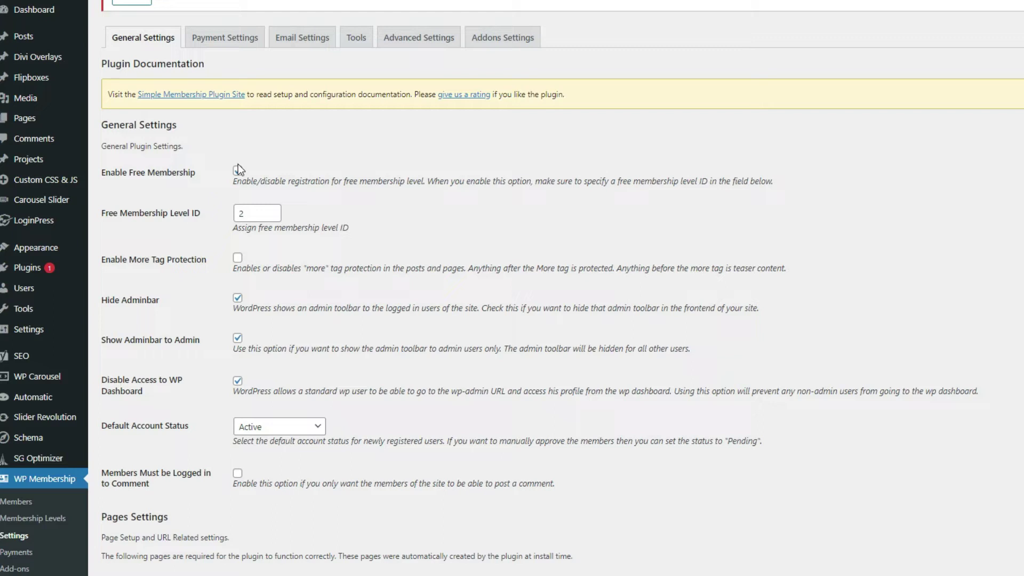
Tick Enable Free Membership so free registrations use level ID 2
click(238, 170)
drag(104, 340, 435, 344)
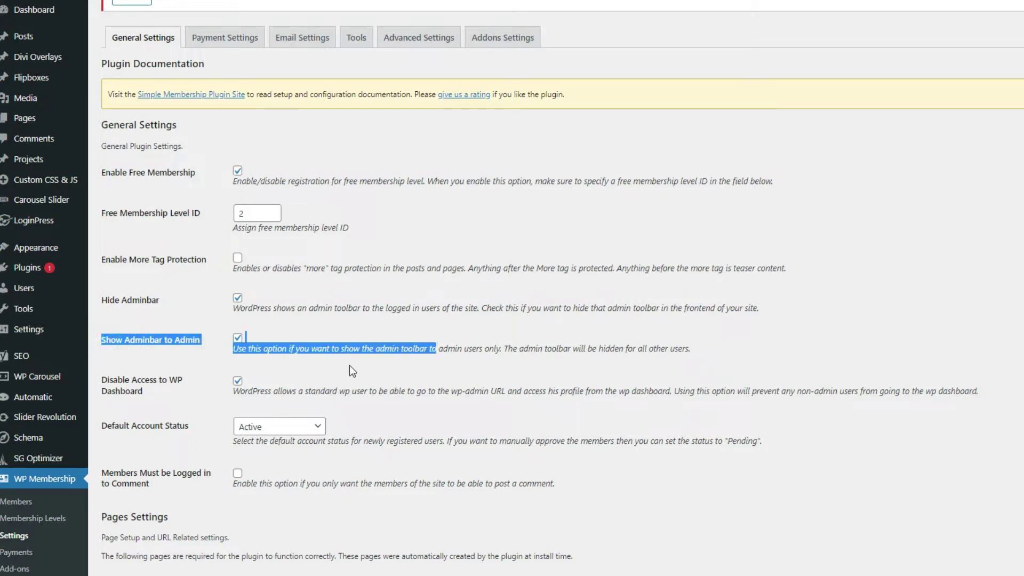
click(331, 369)
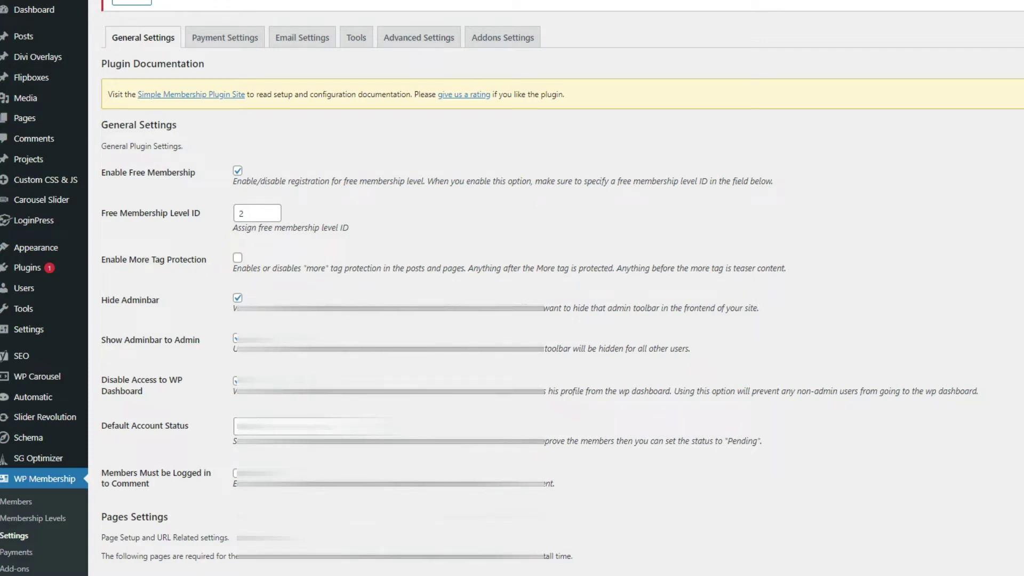
Scroll down through the membership General Settings options
scroll(830, 350, down, 5)
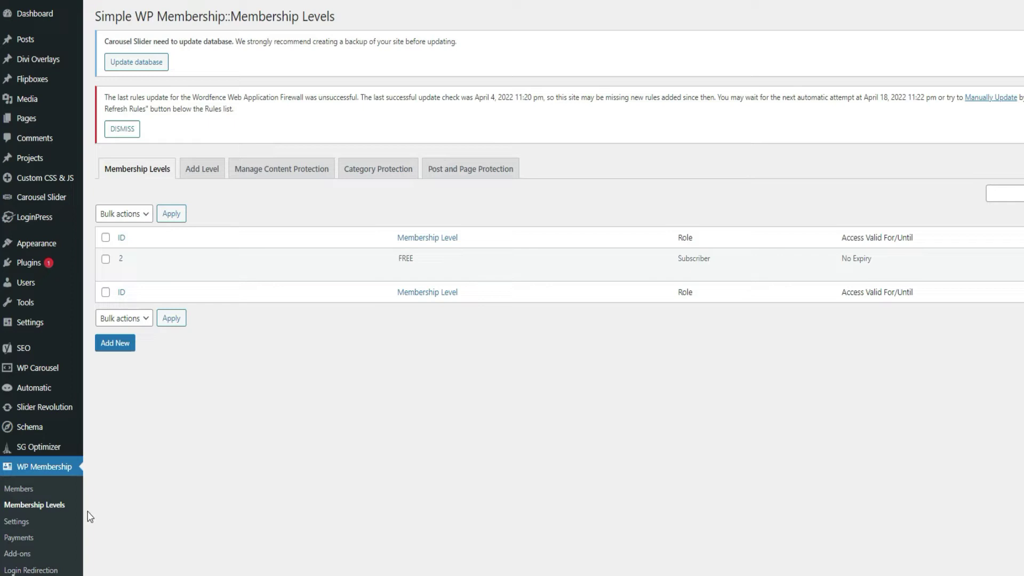
Go back to Membership Levels and begin adding a new level
scroll(32, 459, down, 1)
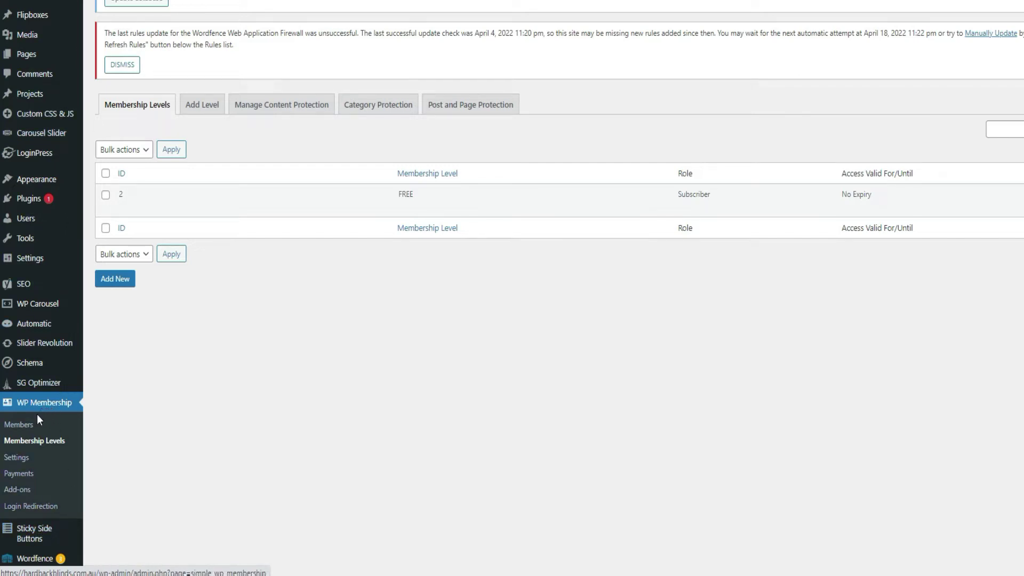
click(33, 446)
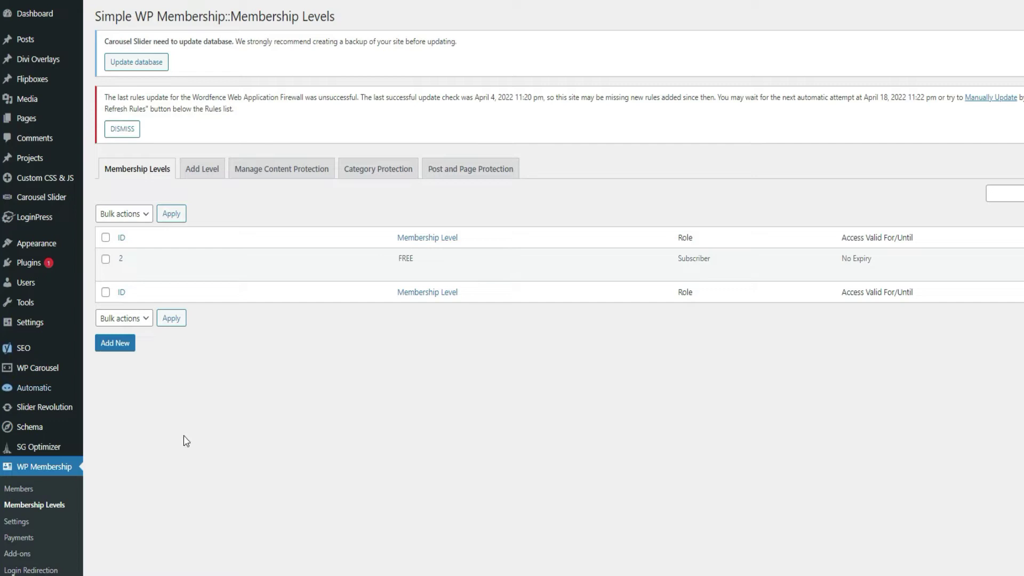
click(121, 346)
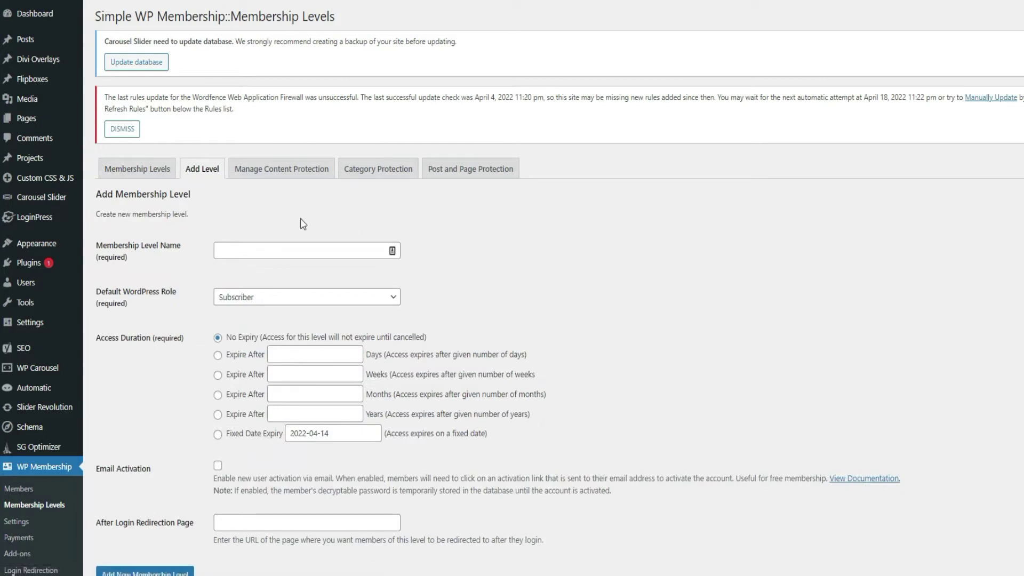
Create a membership level named 'Silver' with Subscriber role and No Expiry access
click(265, 249)
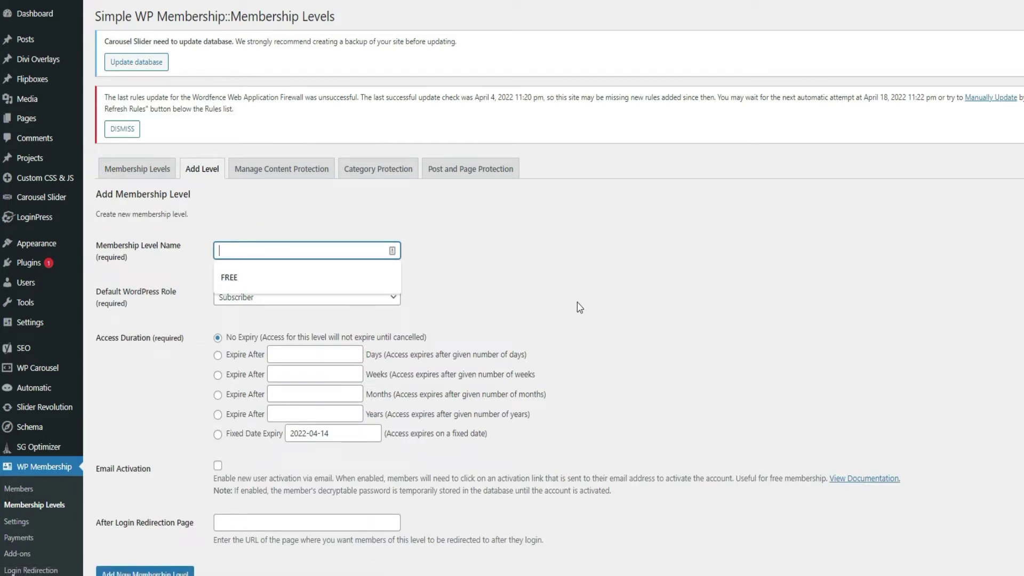
text(Silver)
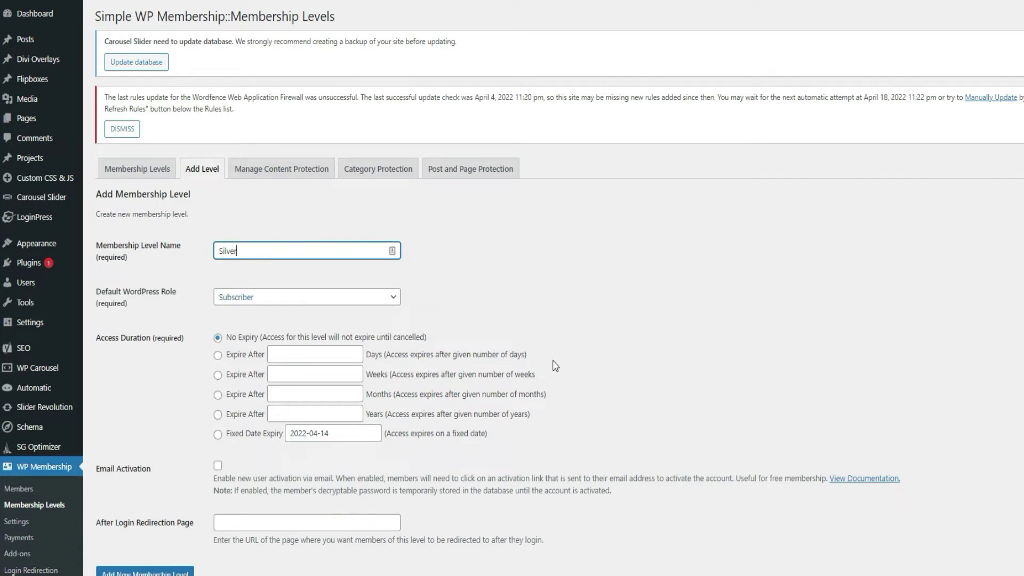
click(217, 337)
scroll(507, 462, down, 1)
scroll(502, 456, down, 2)
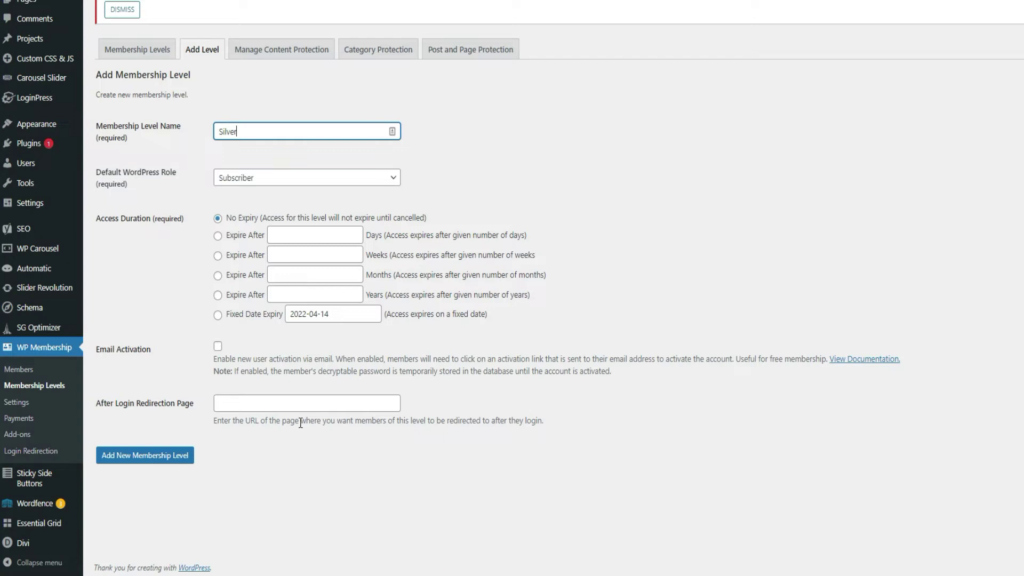
click(508, 477)
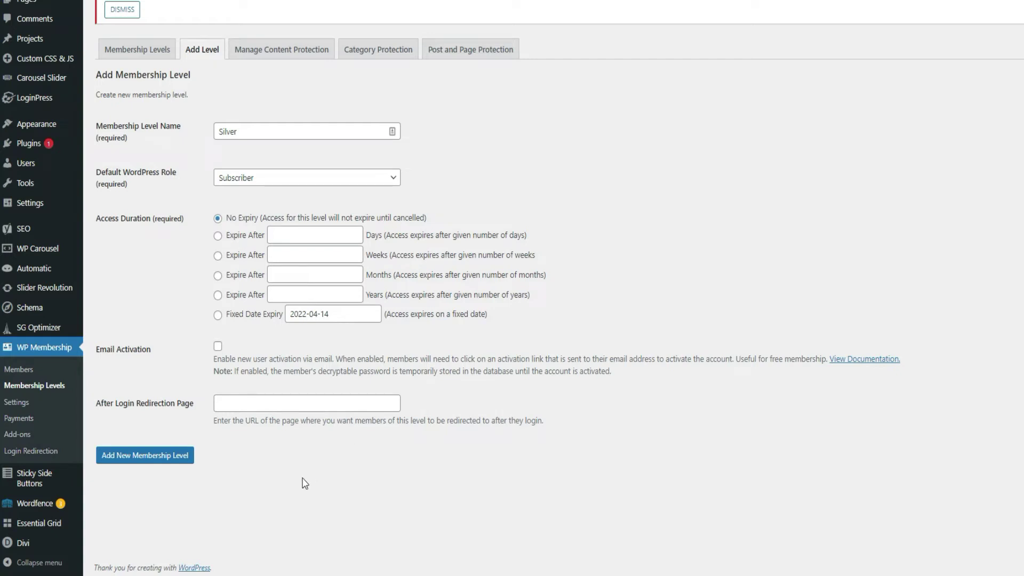
click(128, 468)
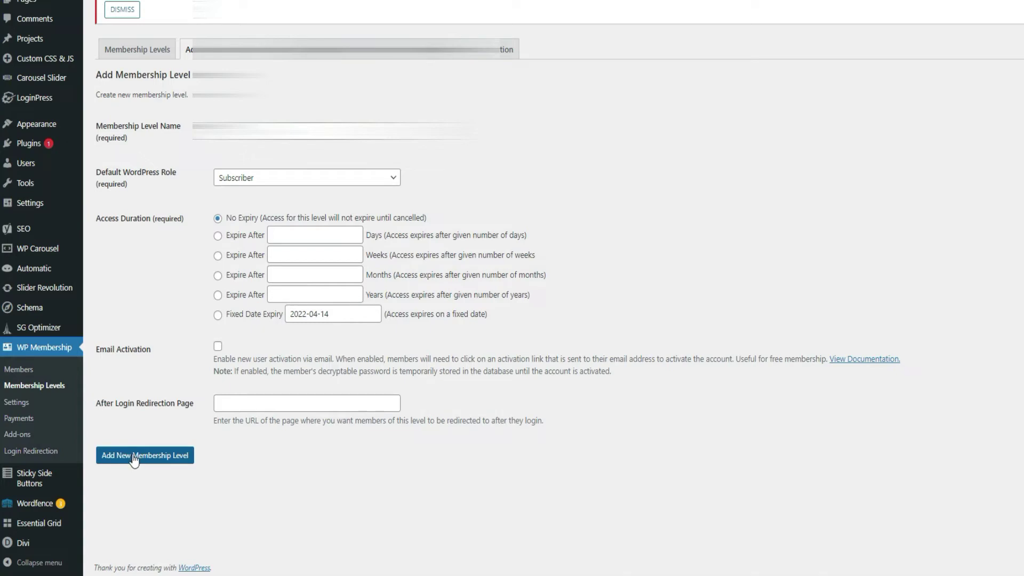
click(134, 460)
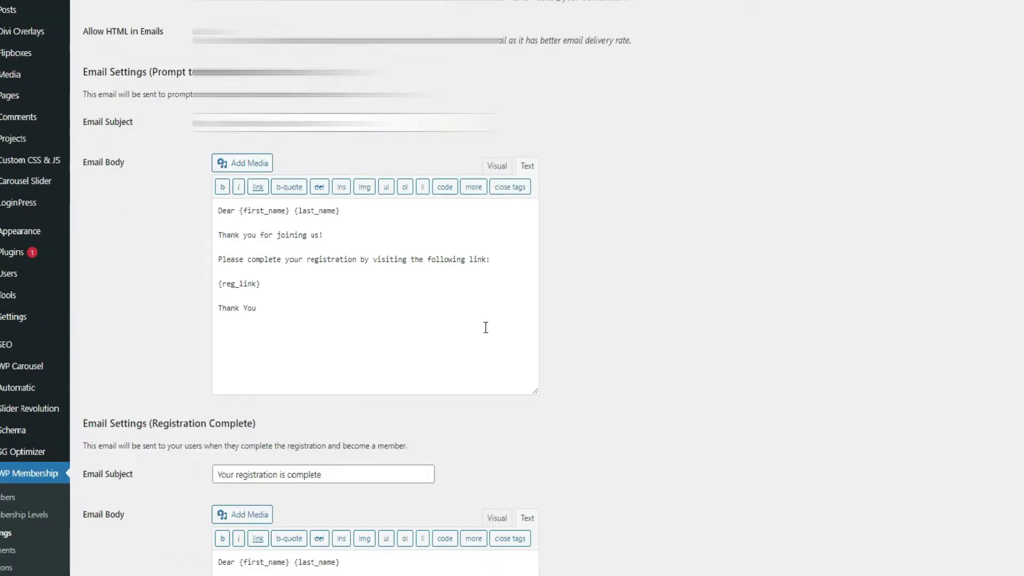
scroll(491, 328, up, 3)
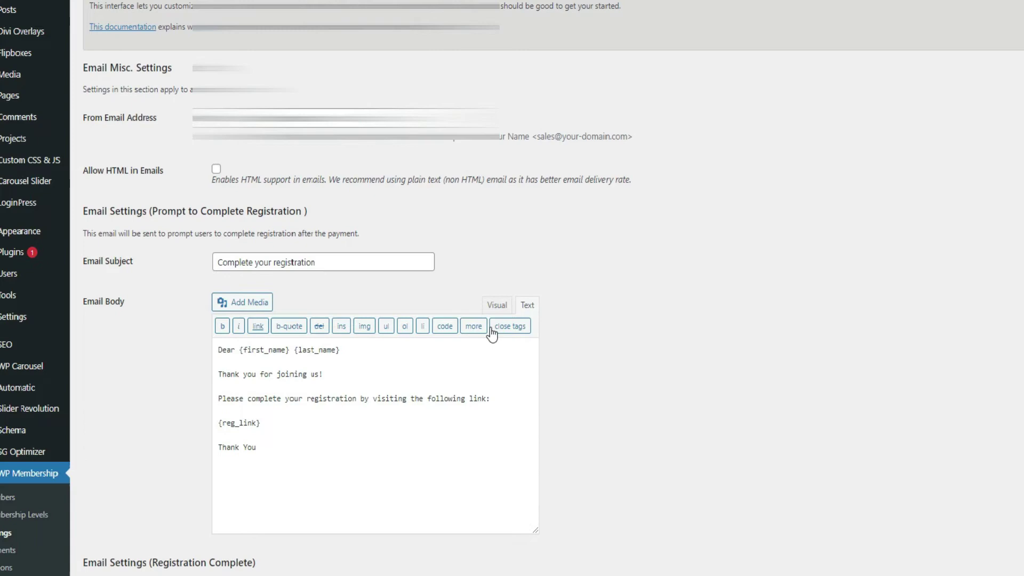
scroll(492, 334, down, 3)
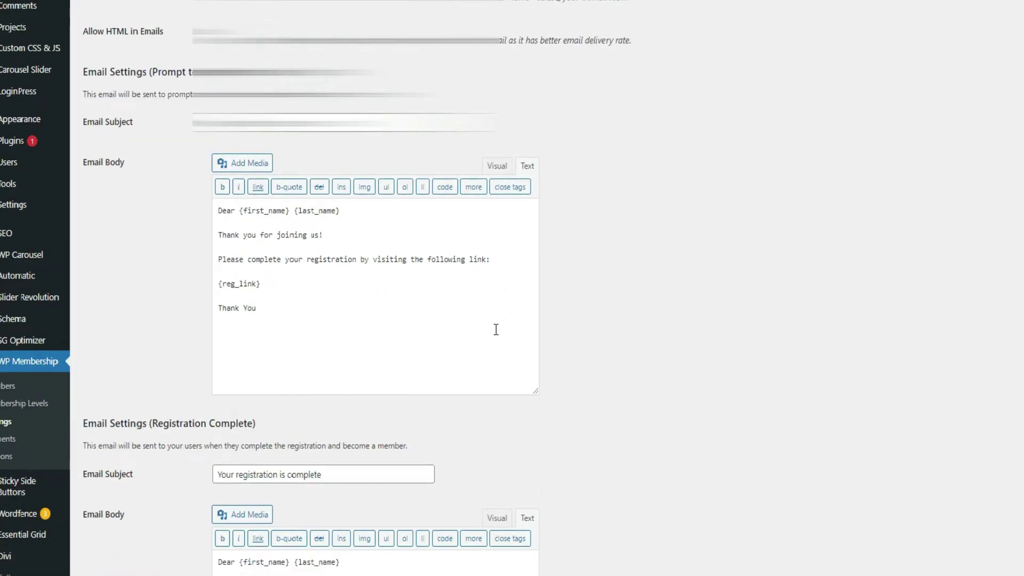
scroll(496, 330, down, 2)
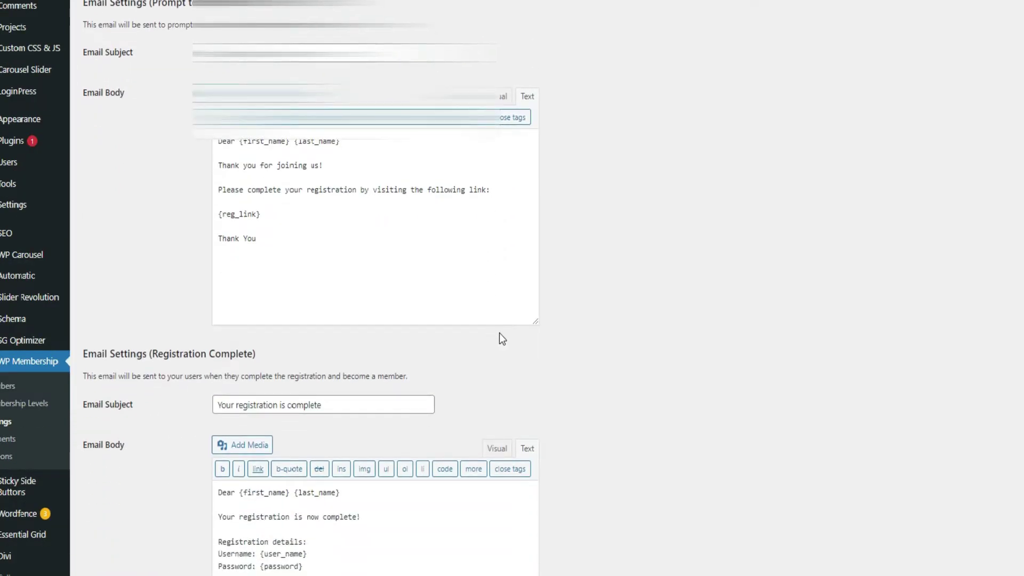
scroll(502, 338, down, 3)
scroll(502, 338, down, 3)
scroll(503, 339, up, 1)
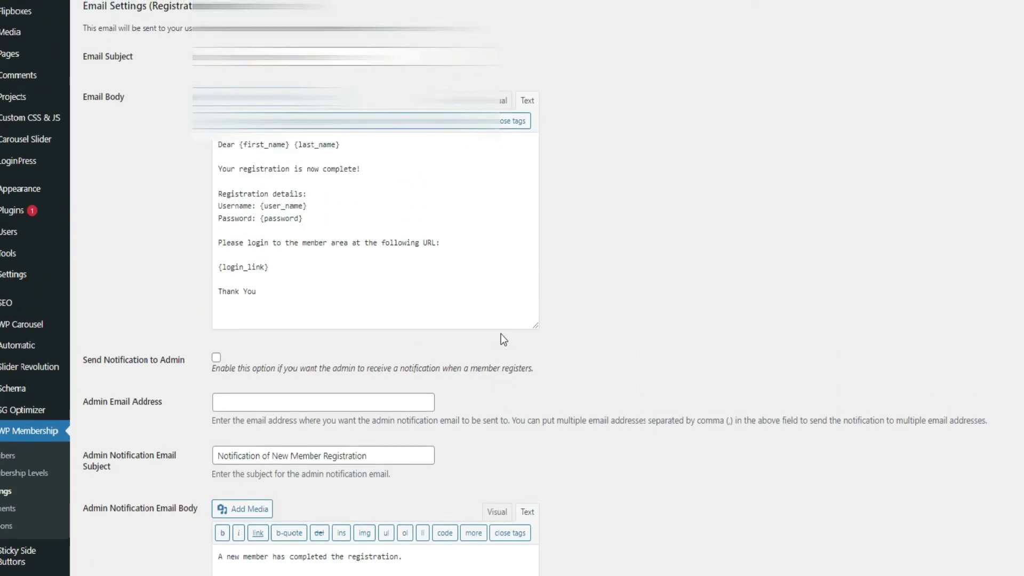
scroll(521, 347, down, 3)
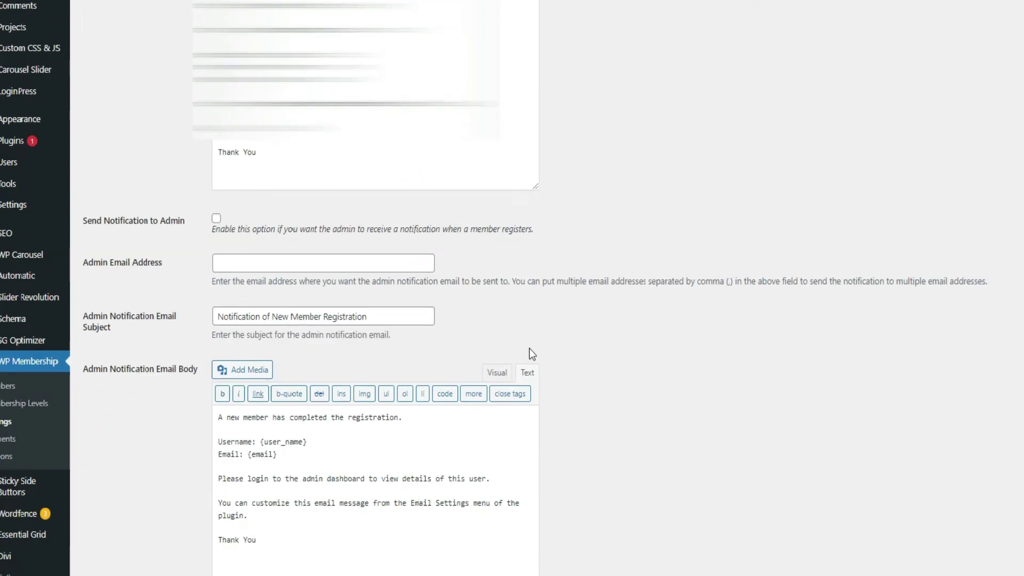
scroll(530, 349, down, 3)
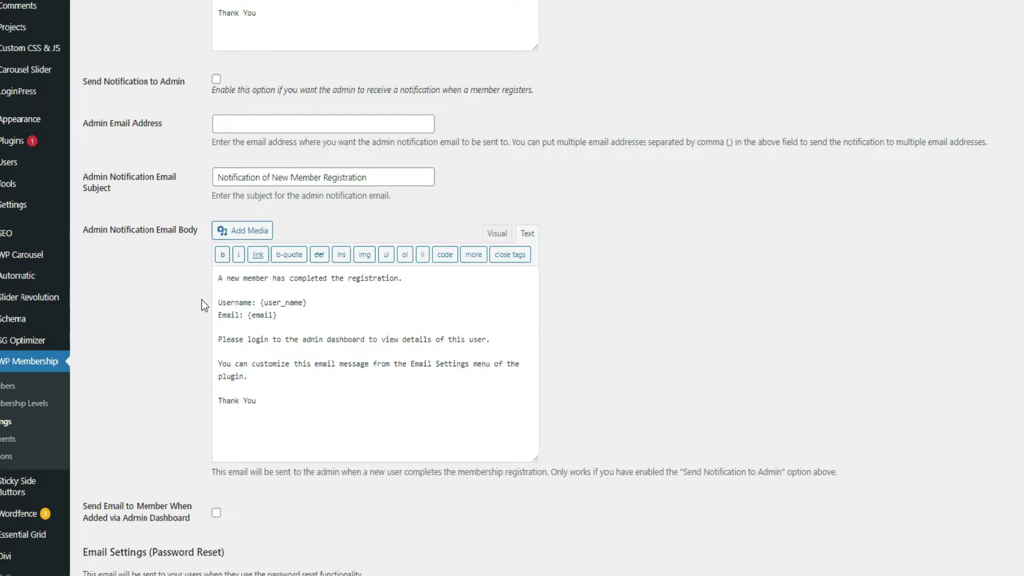
scroll(334, 414, up, 5)
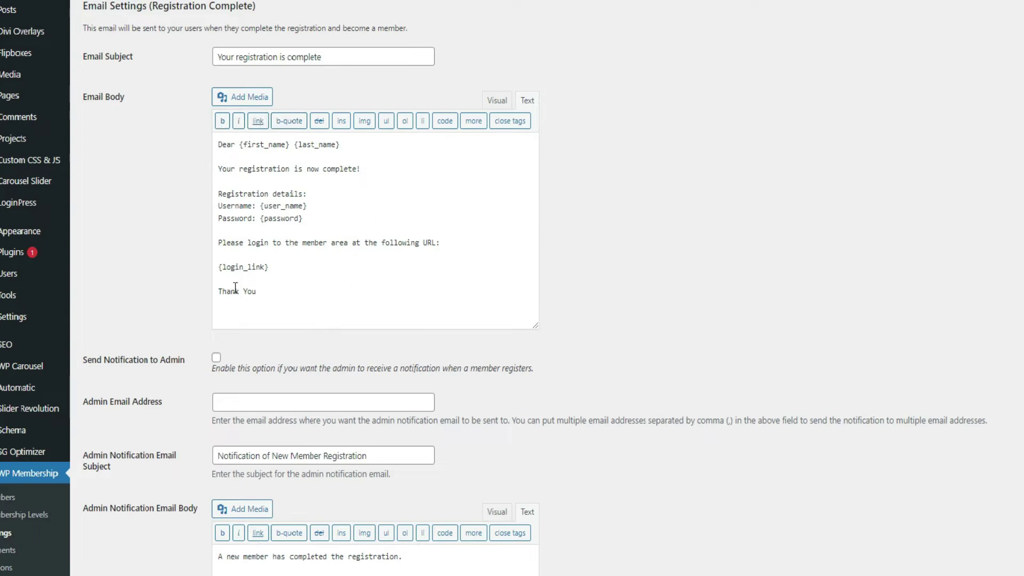
scroll(286, 319, up, 1)
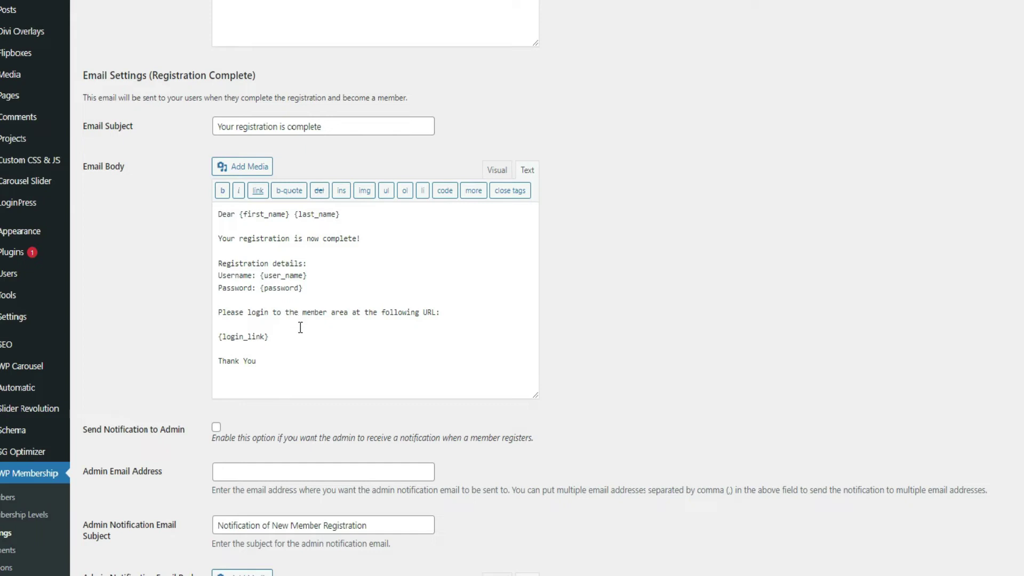
scroll(306, 344, up, 3)
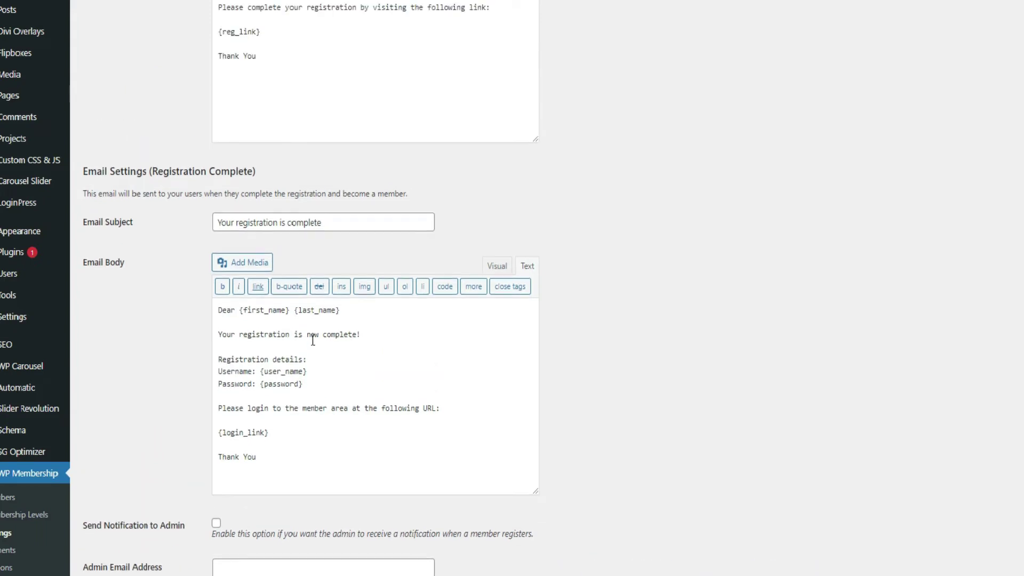
scroll(314, 342, up, 1)
scroll(312, 339, up, 2)
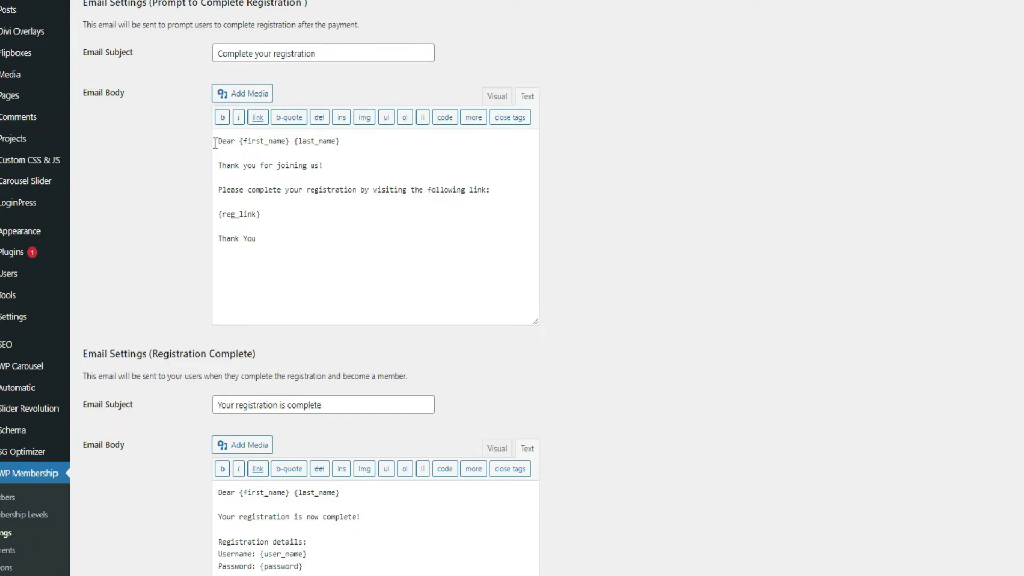
drag(218, 140, 282, 245)
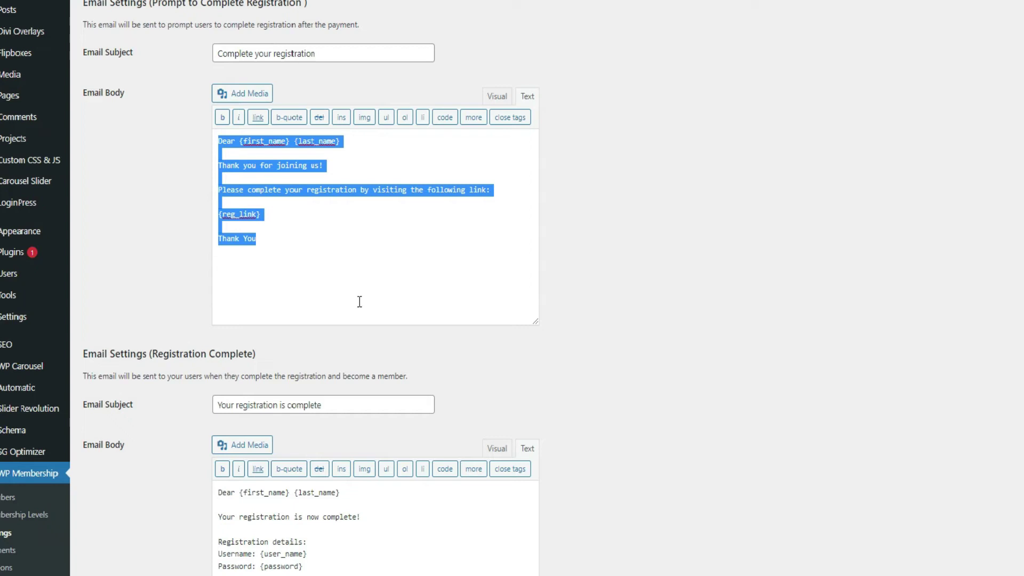
click(288, 238)
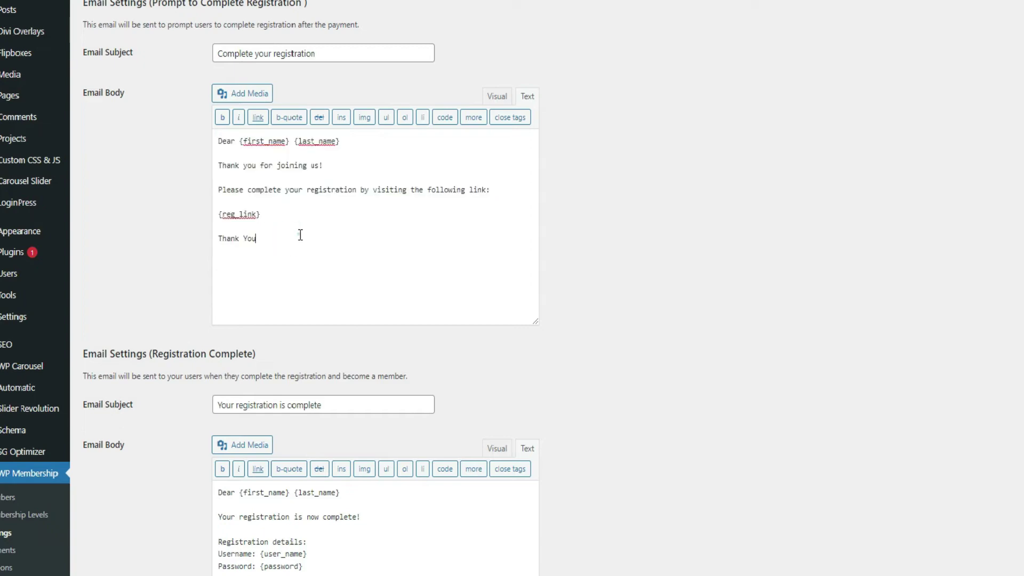
double_click(299, 233)
drag(298, 233, 194, 137)
drag(276, 238, 207, 150)
scroll(340, 297, up, 4)
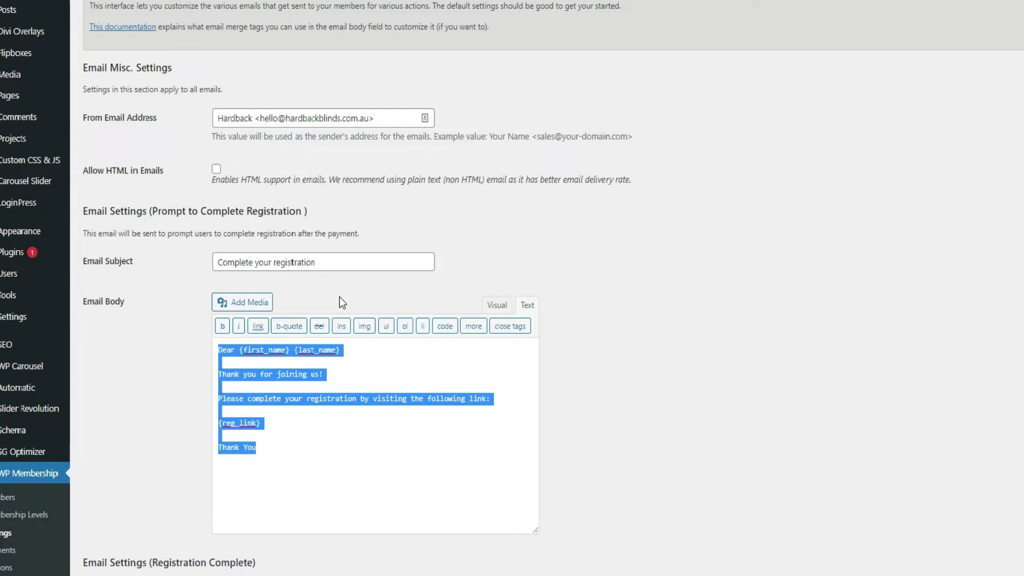
scroll(339, 296, down, 15)
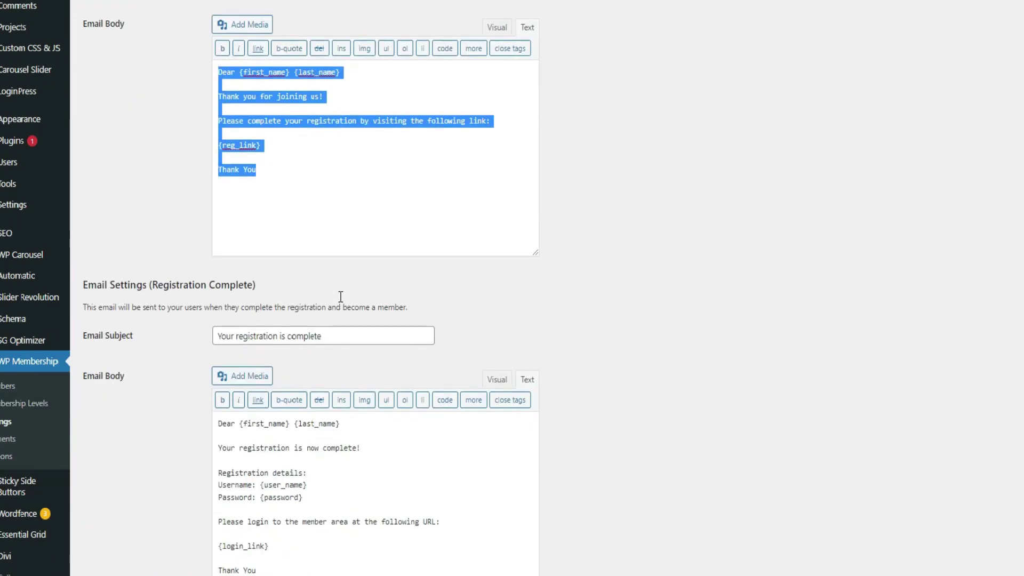
scroll(339, 296, down, 10)
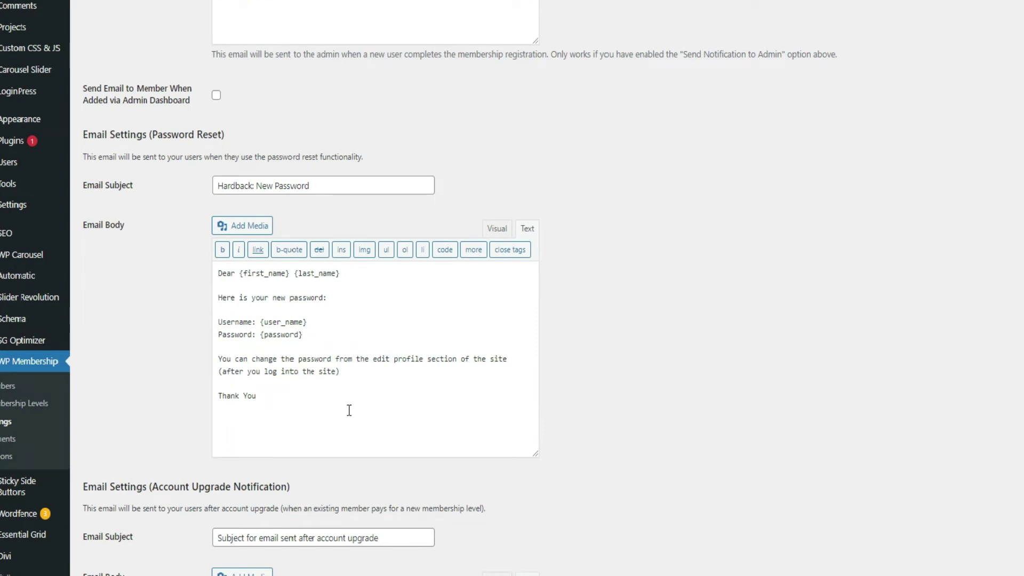
drag(356, 421, 183, 281)
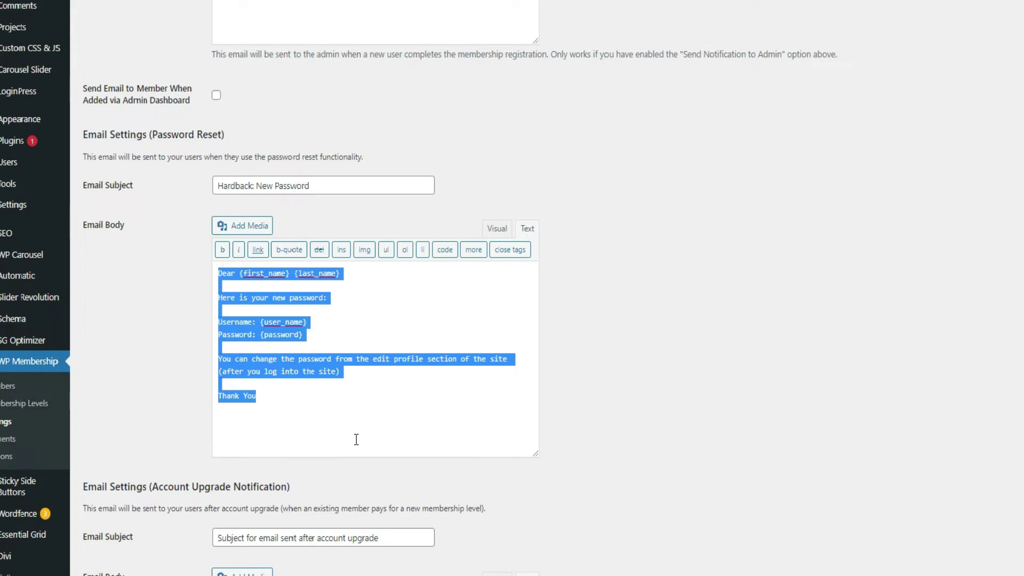
scroll(357, 440, down, 3)
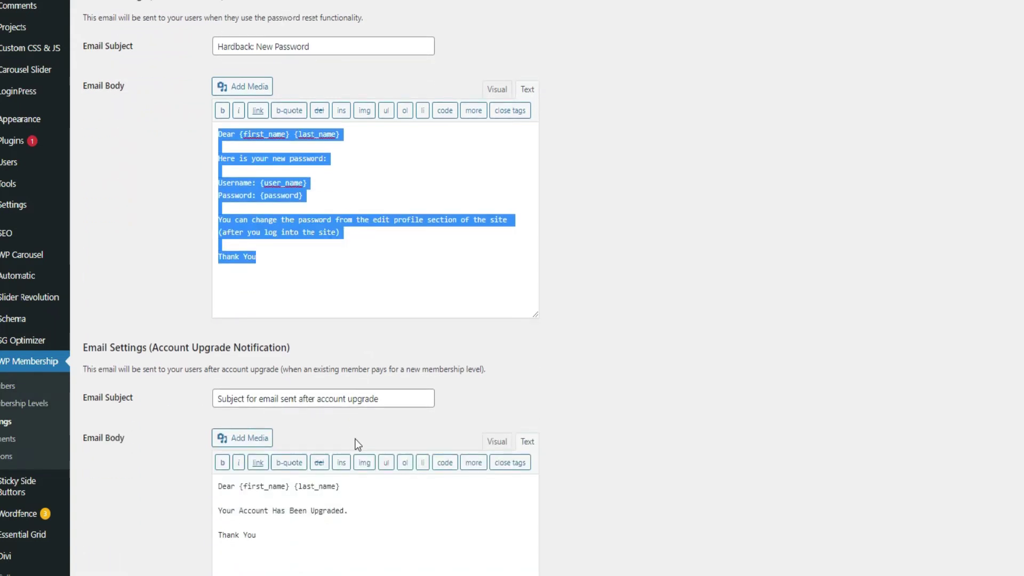
scroll(355, 441, down, 4)
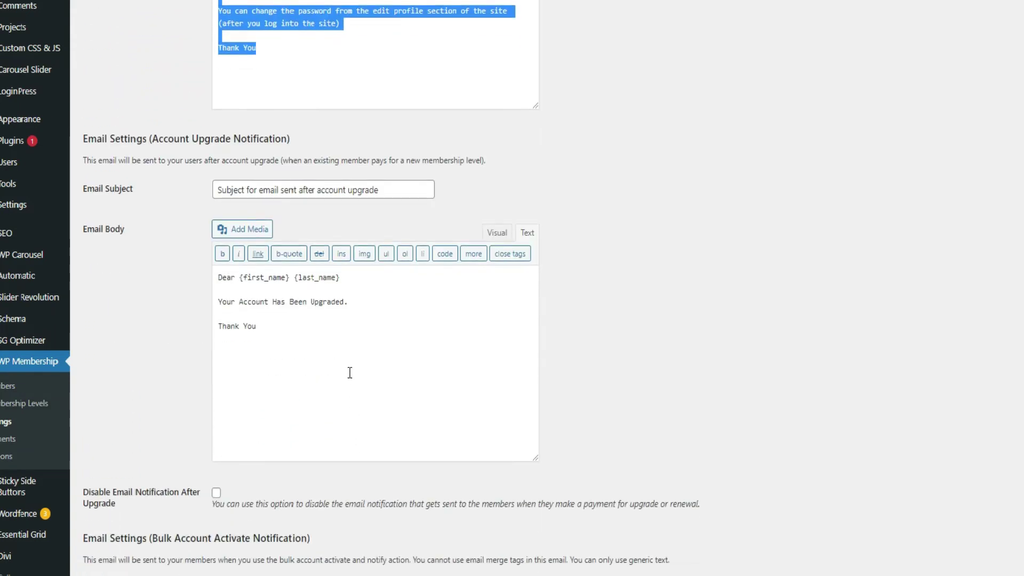
drag(350, 372, 206, 282)
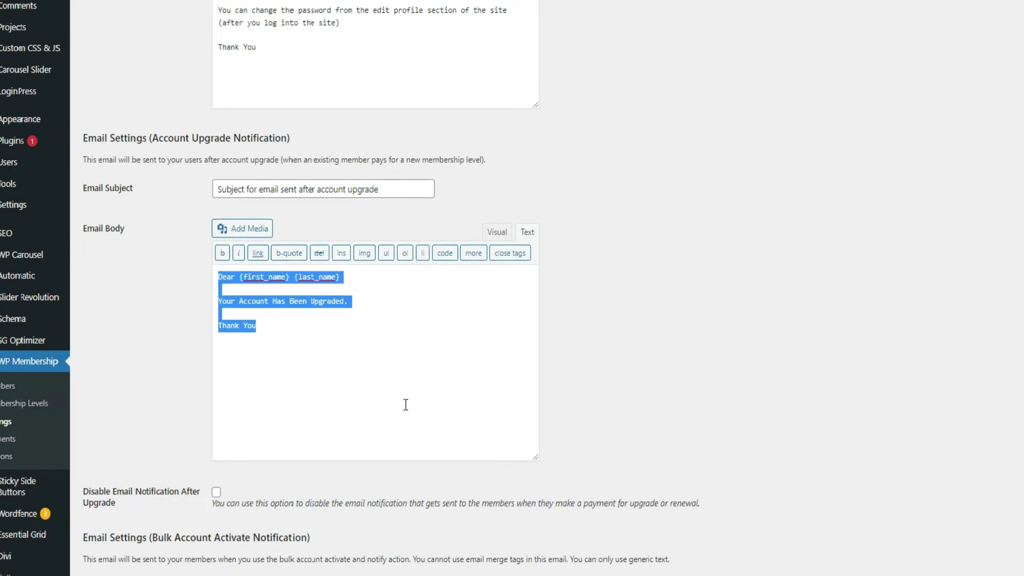
scroll(408, 410, down, 3)
scroll(407, 409, down, 4)
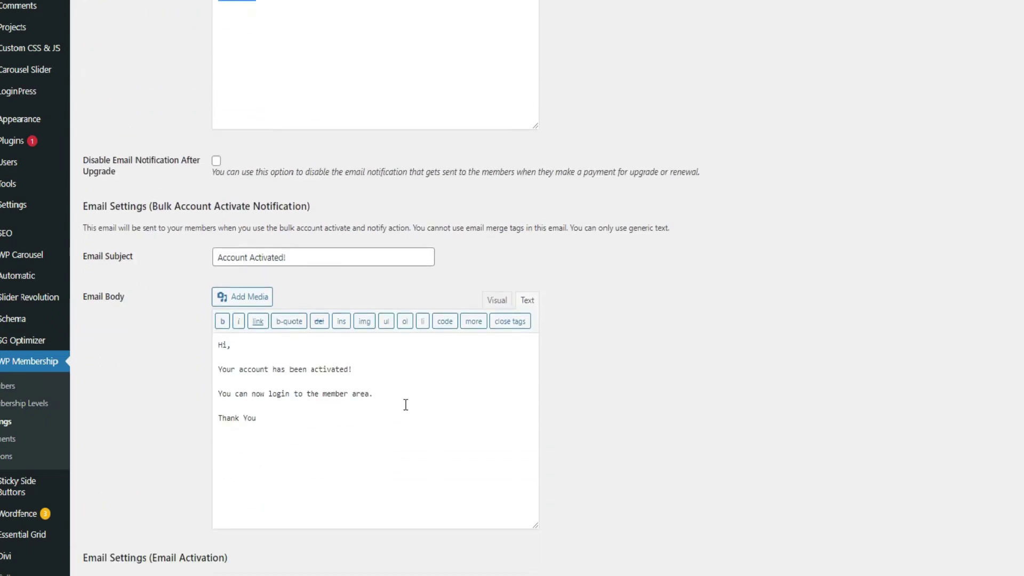
drag(357, 423, 202, 338)
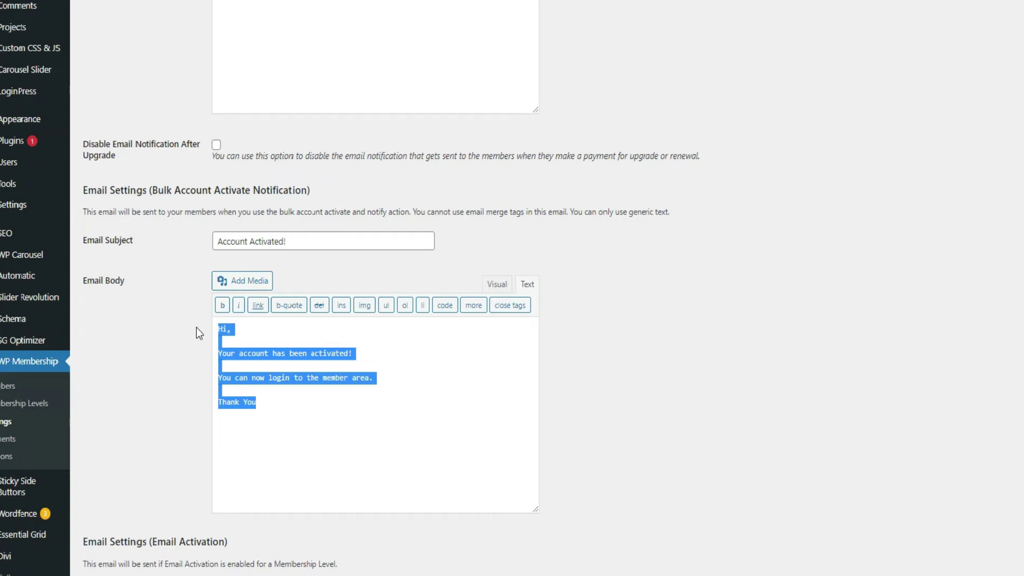
scroll(292, 446, down, 4)
scroll(293, 451, down, 1)
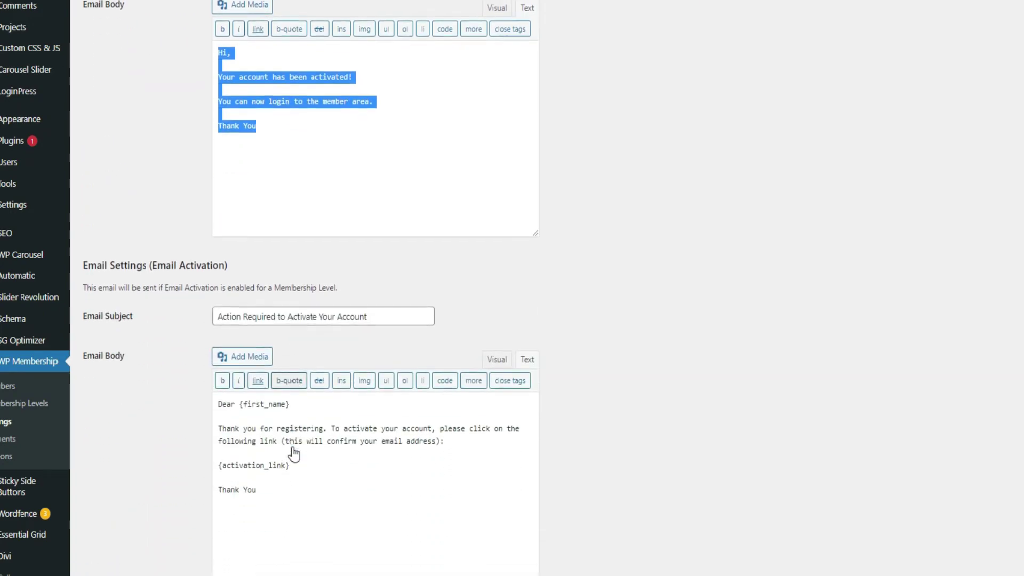
scroll(297, 440, down, 2)
scroll(301, 438, up, 20)
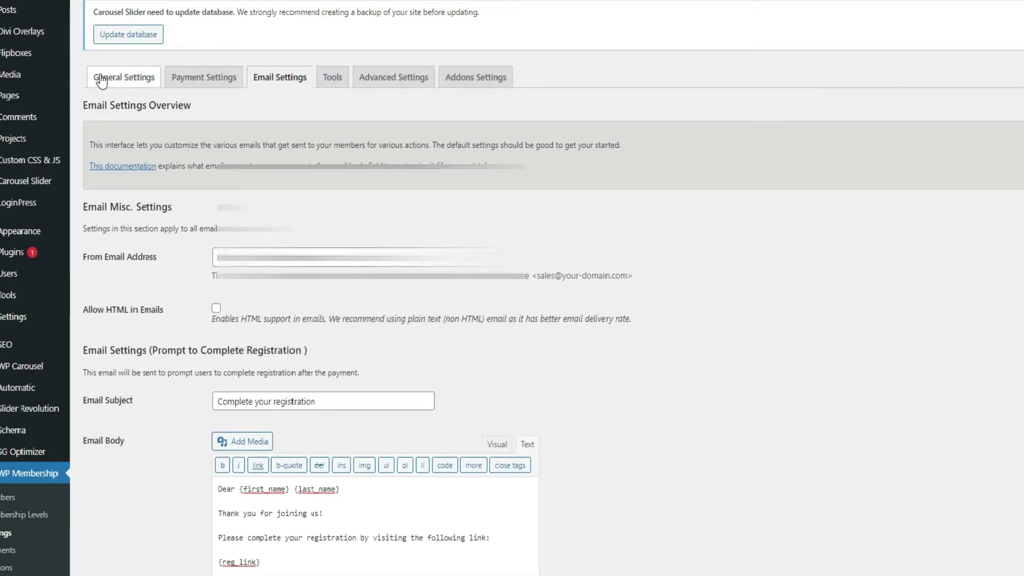
Open the general membership settings page
click(124, 79)
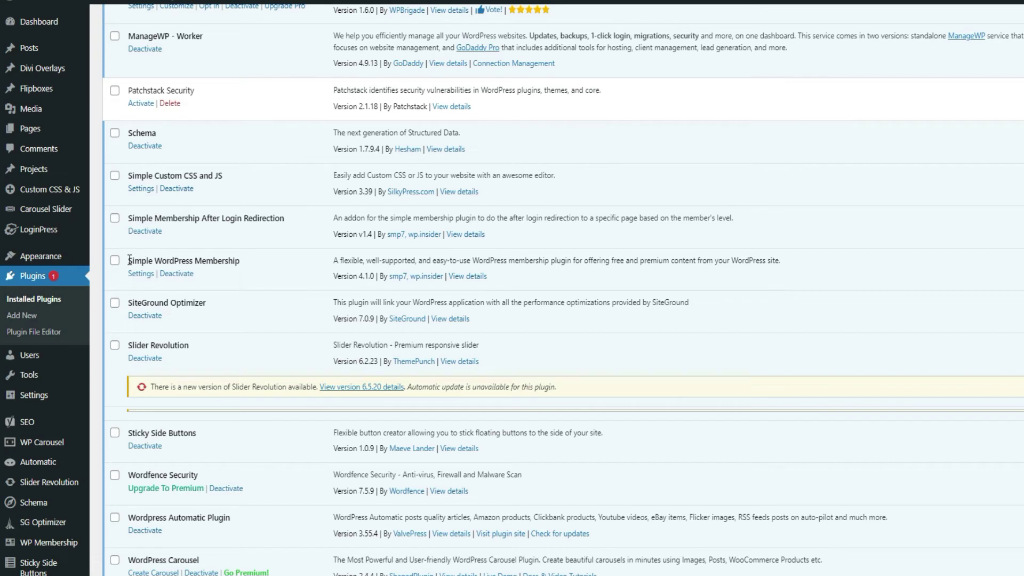
Scroll the admin sidebar down to WP Membership > Membership Levels
scroll(333, 229, down, 3)
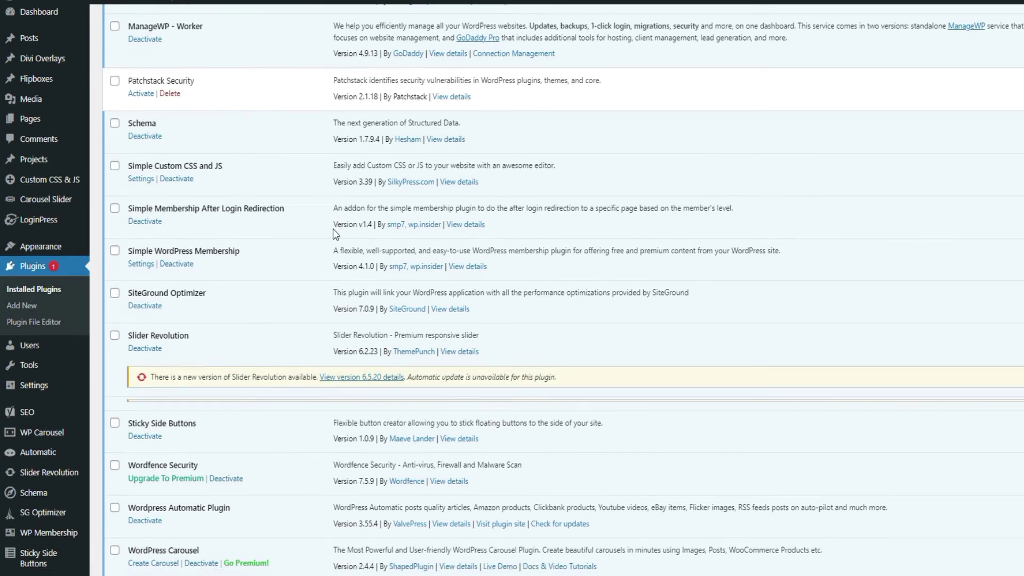
scroll(104, 365, down, 2)
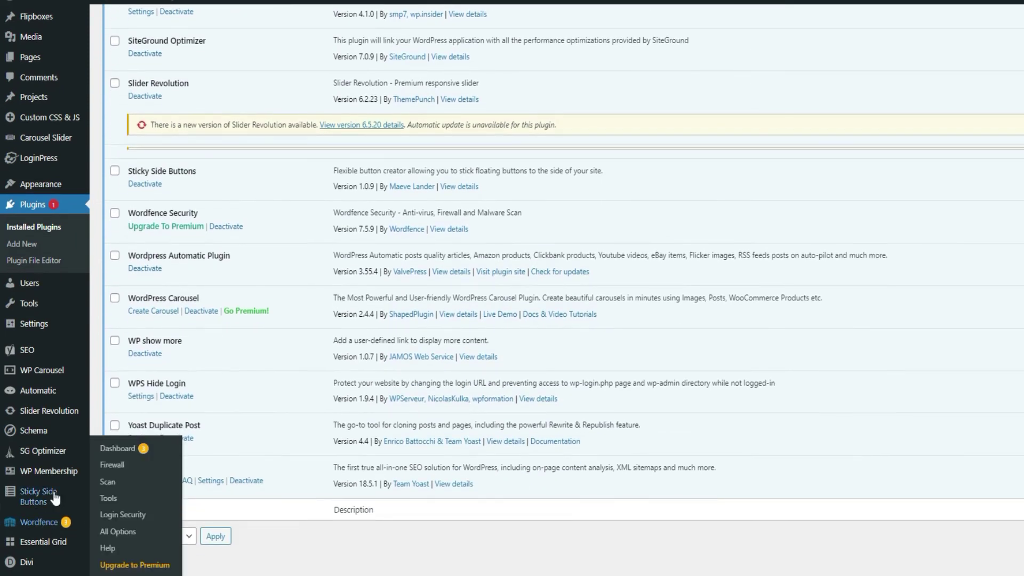
mouse_move(32, 474)
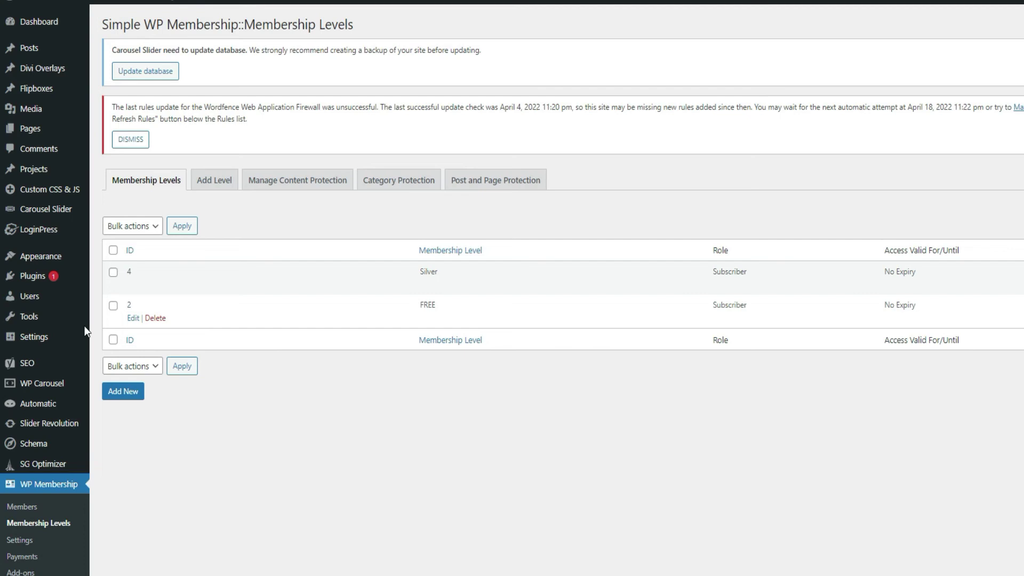
Edit the FREE membership level and go to its After Login Redirection Page field
mouse_move(88, 326)
click(133, 319)
scroll(598, 313, down, 2)
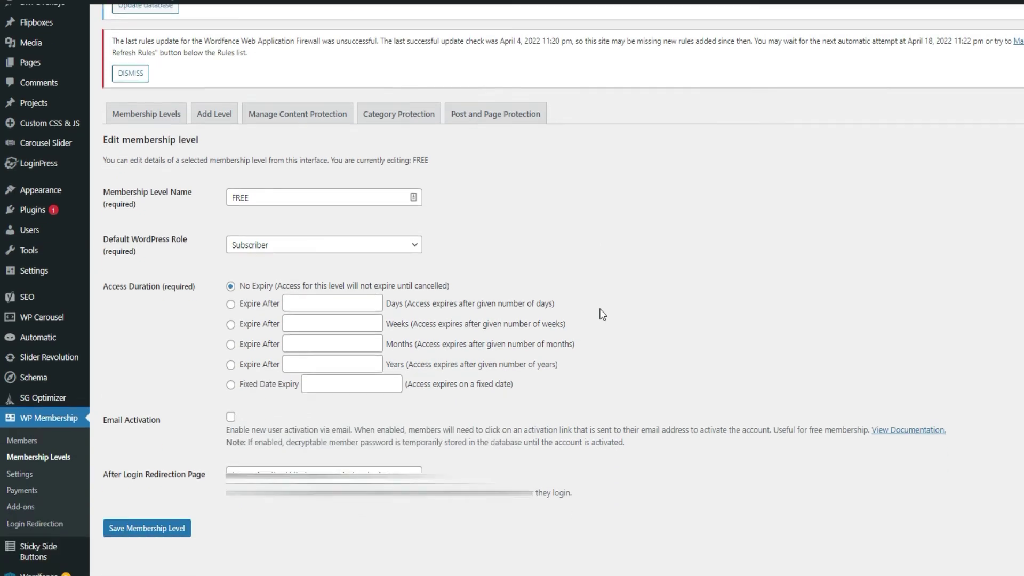
scroll(606, 464, up, 1)
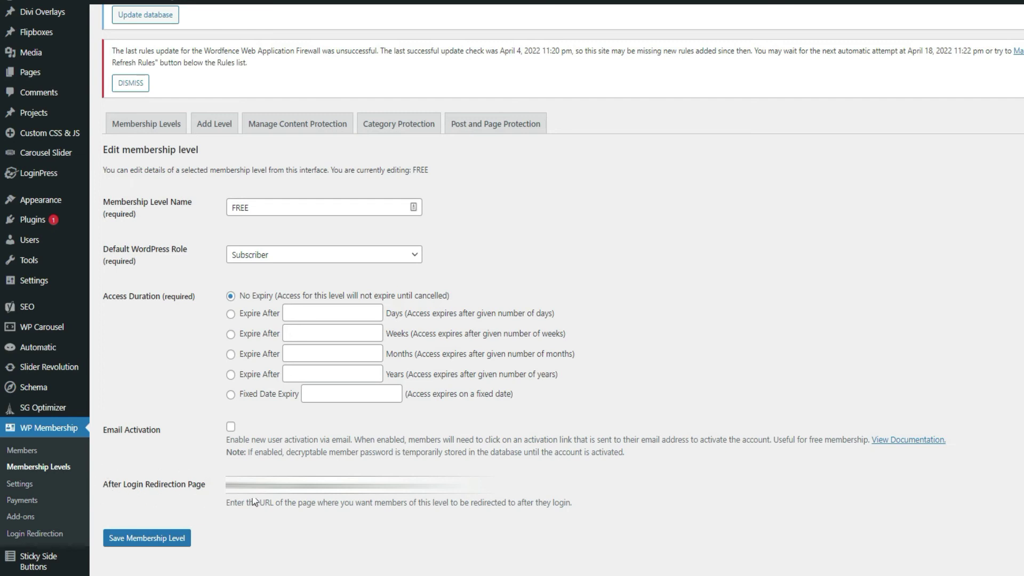
click(283, 485)
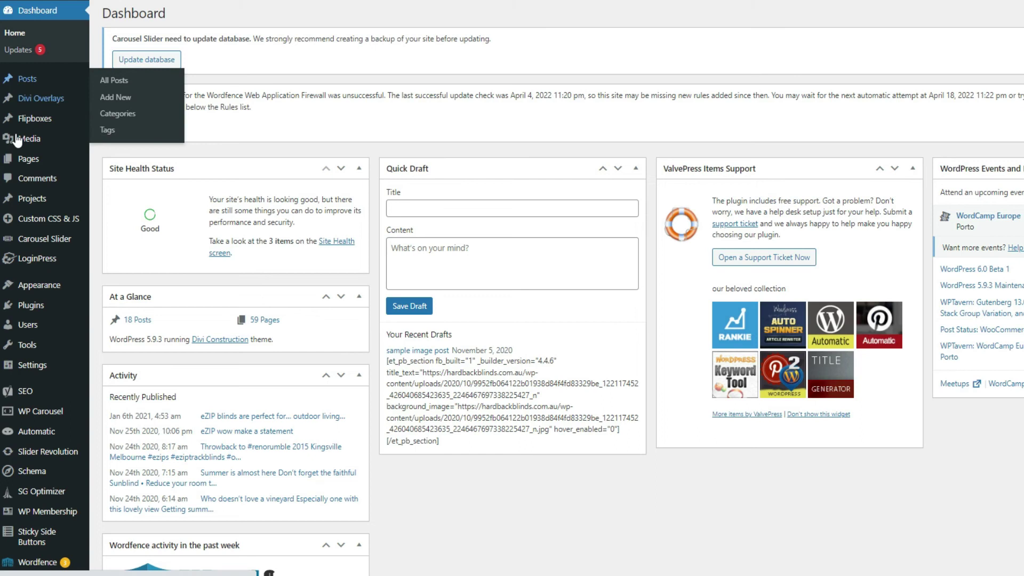
Bring up the Pages menu in the admin sidebar
mouse_move(24, 162)
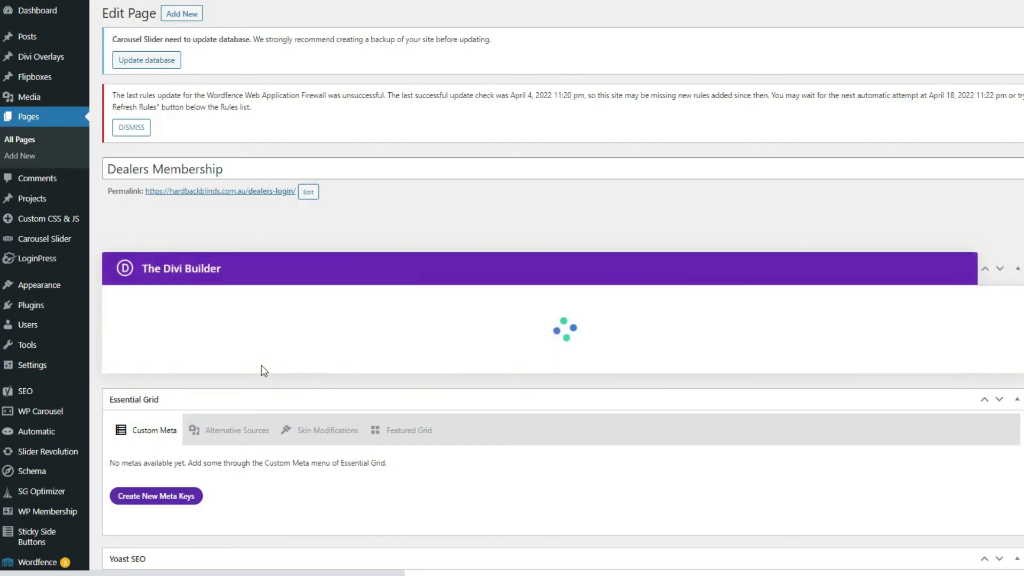
scroll(253, 371, down, 10)
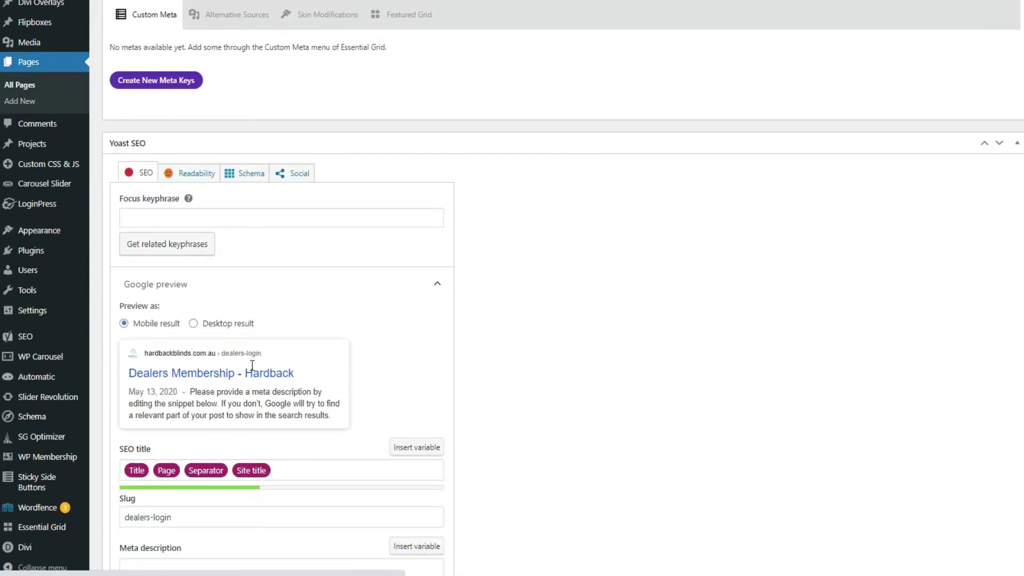
scroll(252, 365, down, 7)
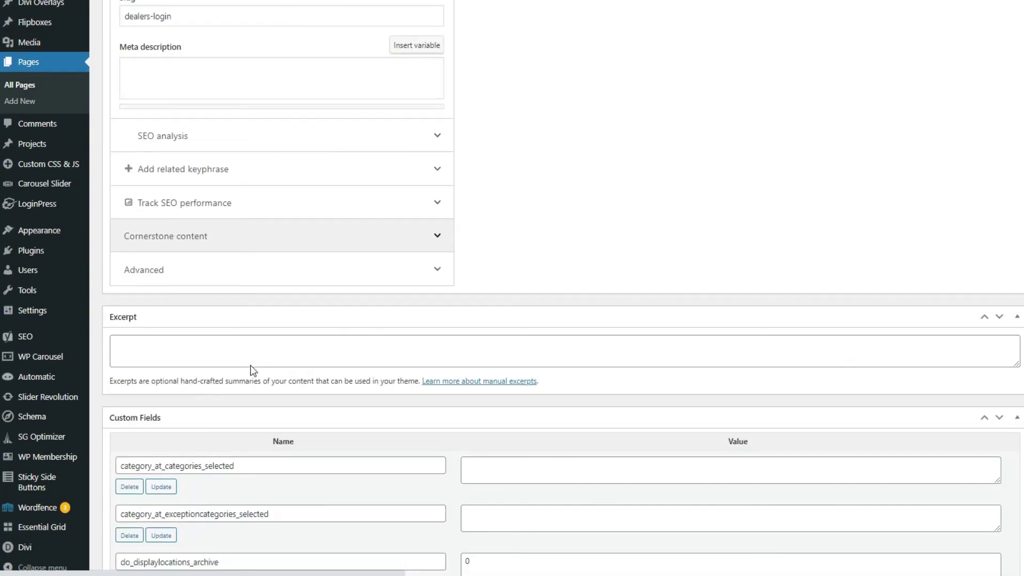
scroll(253, 371, up, 17)
scroll(253, 370, down, 8)
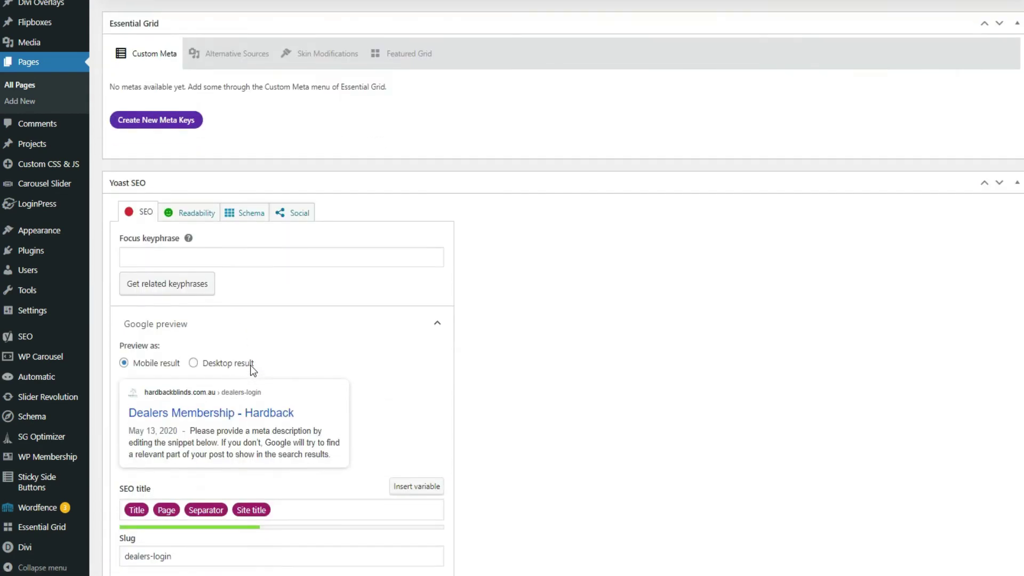
scroll(251, 365, down, 15)
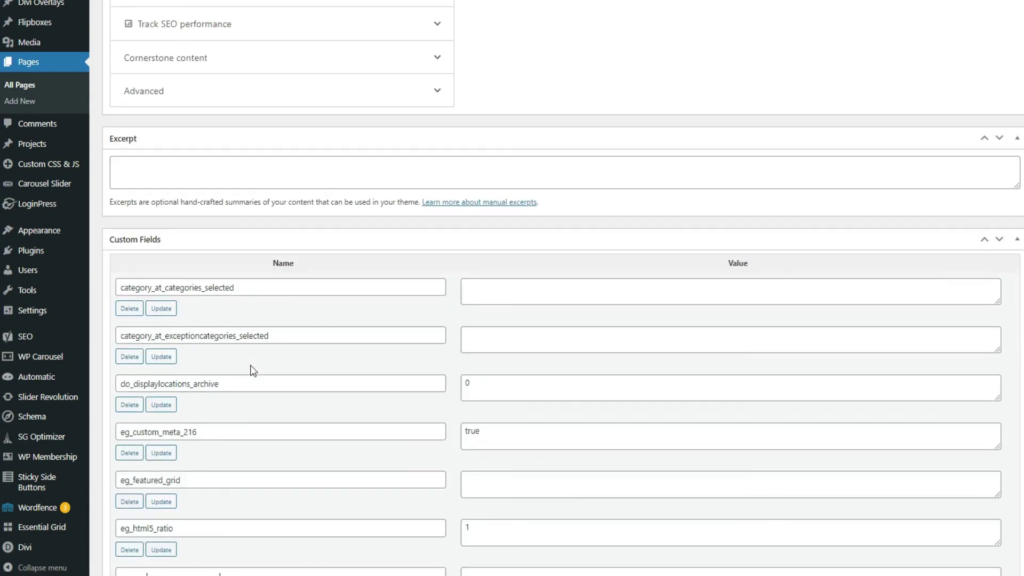
scroll(252, 370, down, 20)
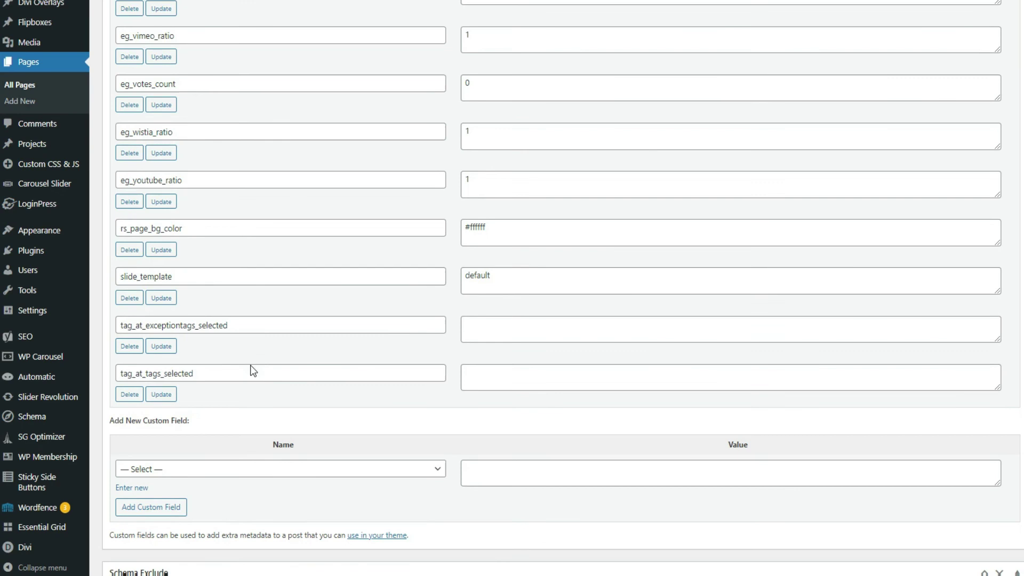
scroll(253, 370, down, 2)
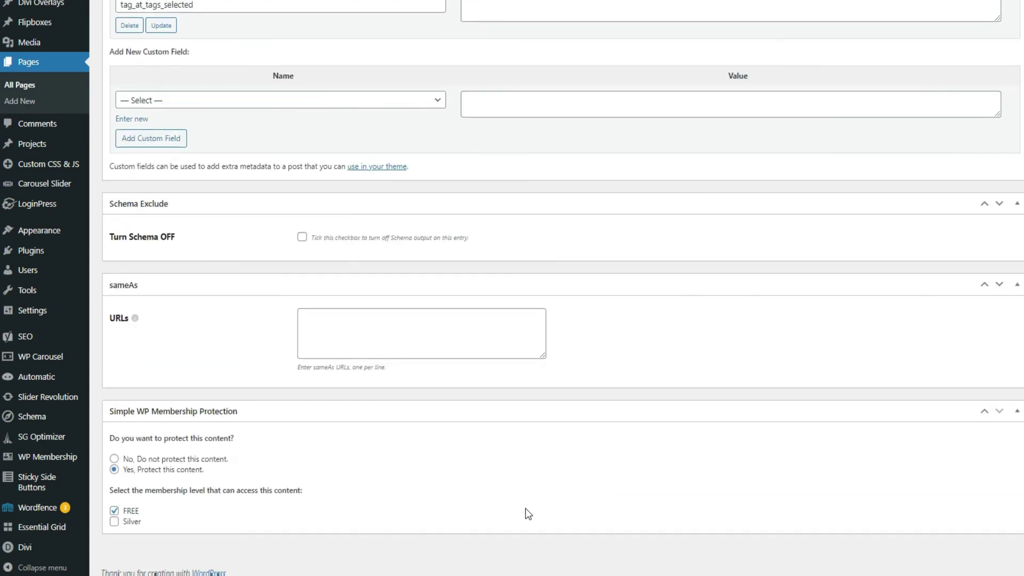